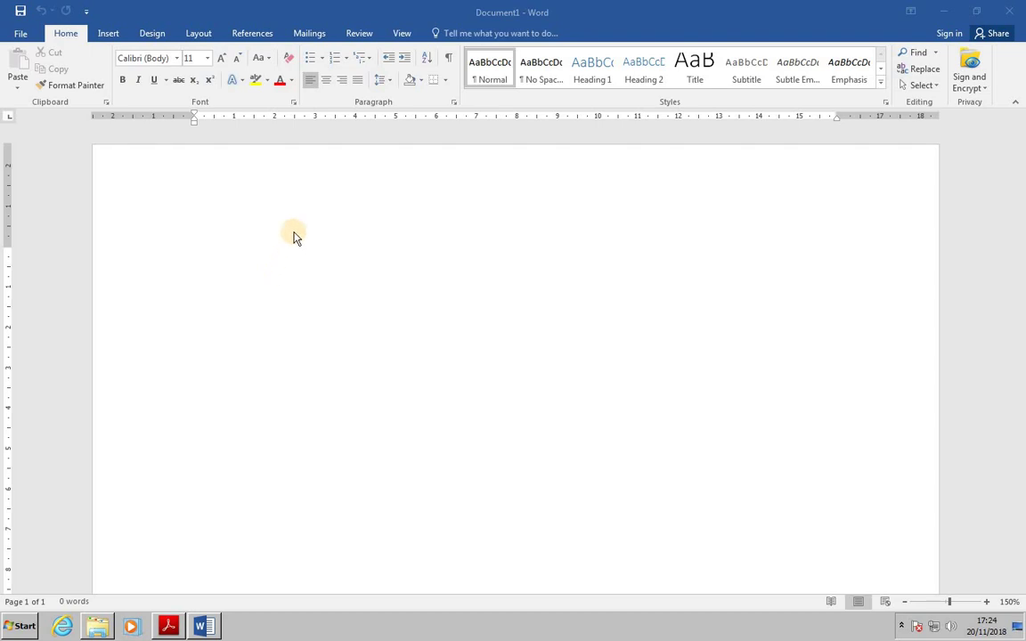
Step: Start a new multilevel list definition and select level 1 for editing
click(371, 63)
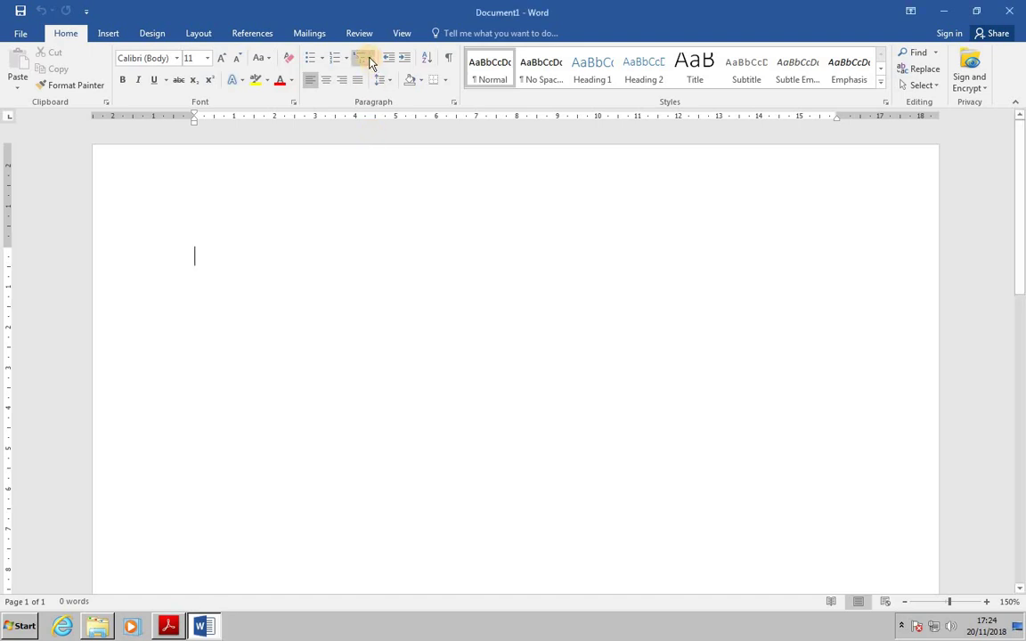
click(371, 62)
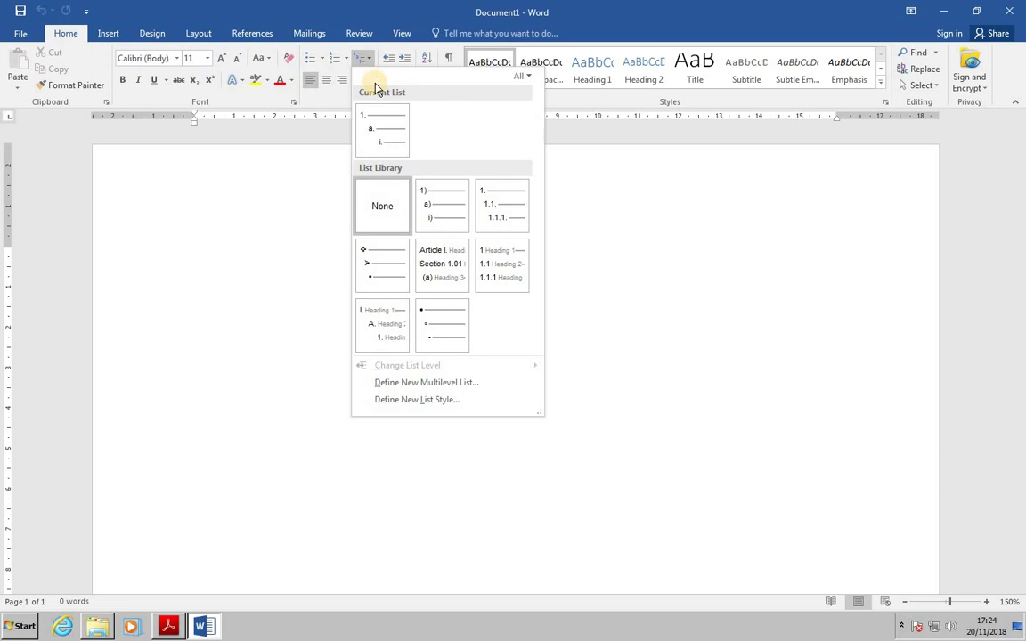
click(424, 385)
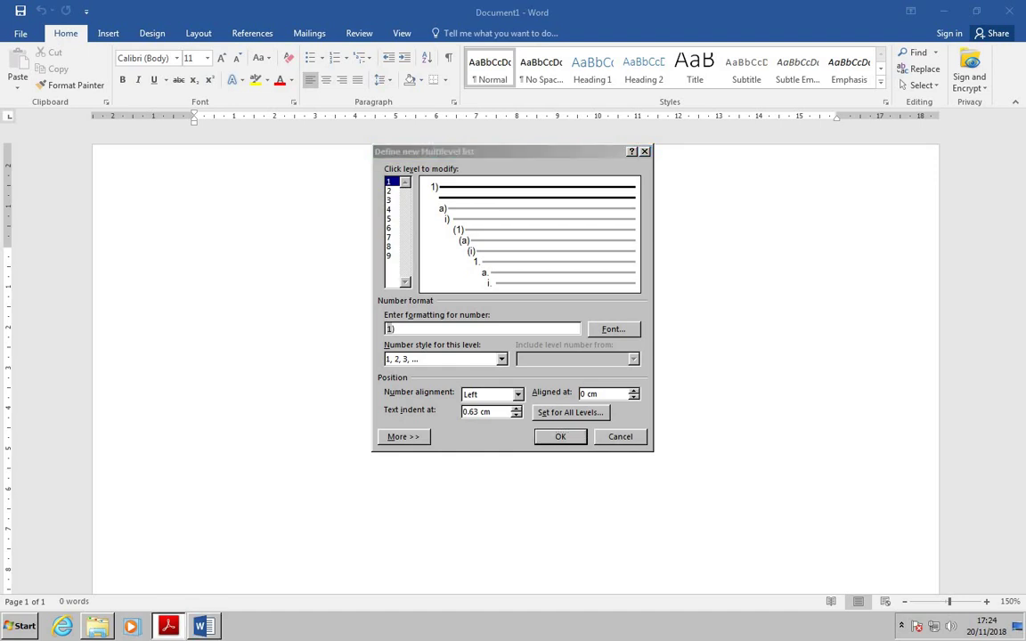
click(394, 183)
Step: Set level 1's bullet to the Symbol-font asterisk (*, character code 42)
click(503, 360)
scroll(502, 392, down, 2)
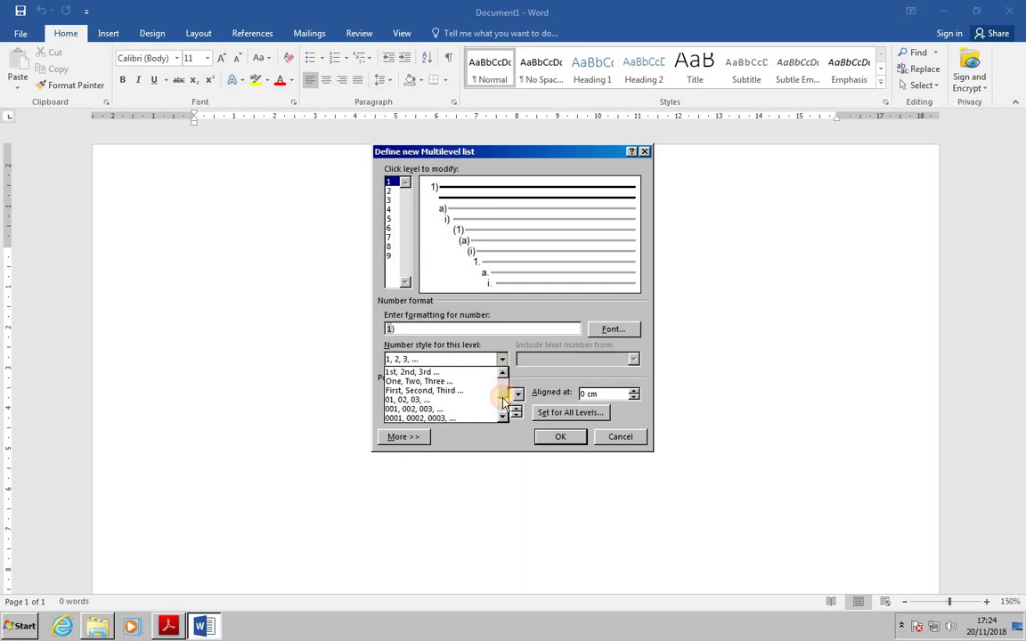
scroll(503, 401, down, 5)
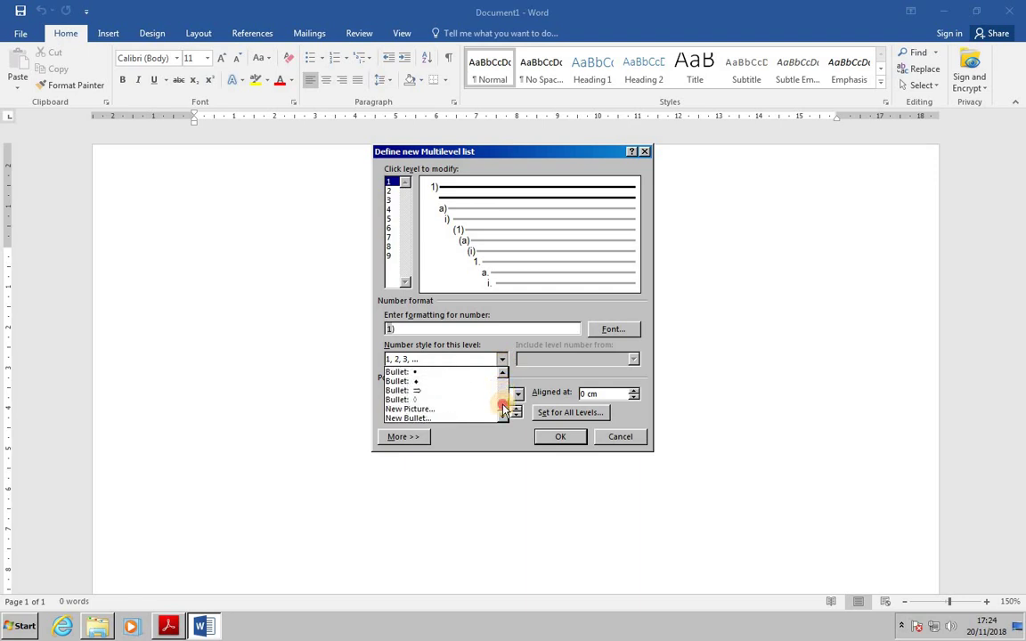
click(457, 419)
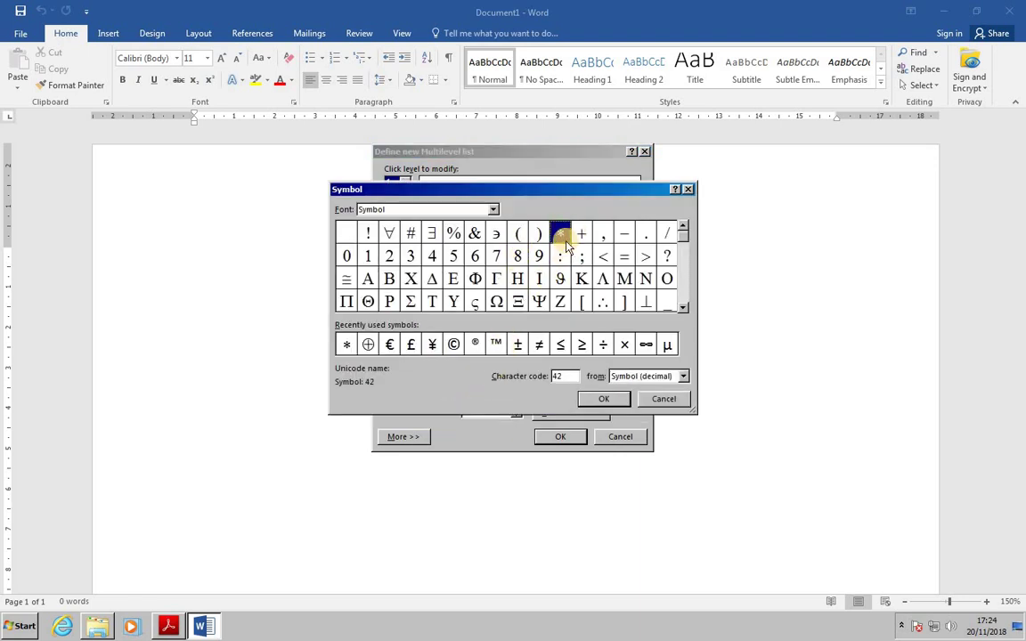
click(348, 347)
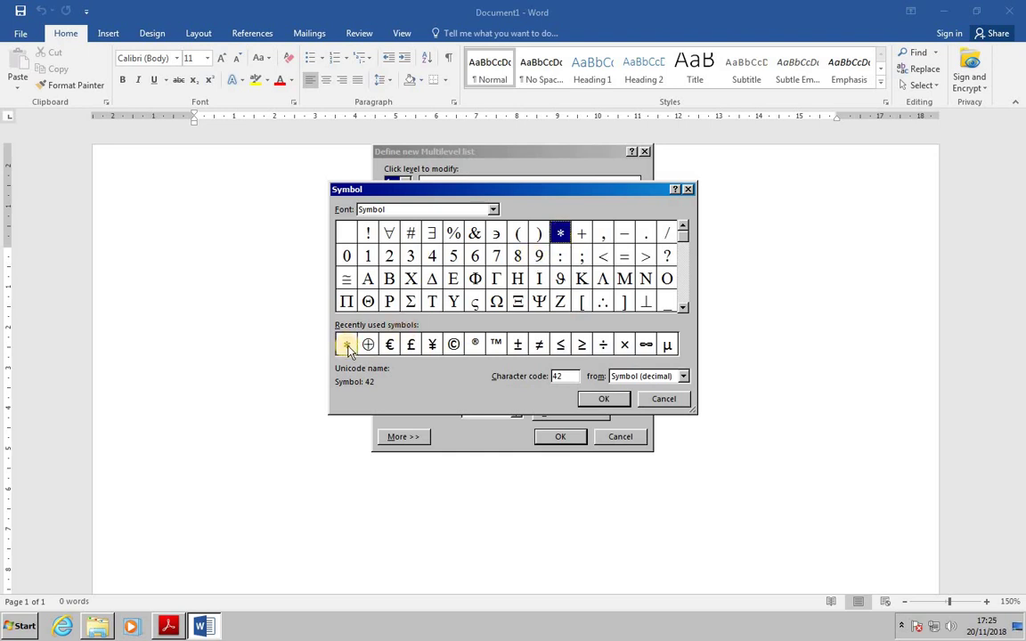
click(559, 233)
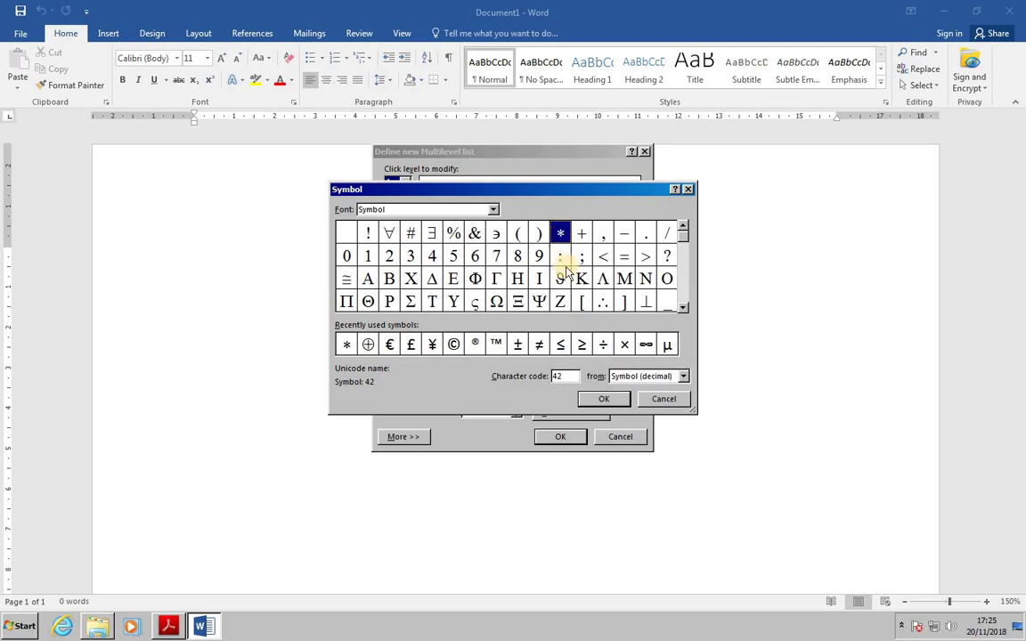
click(603, 400)
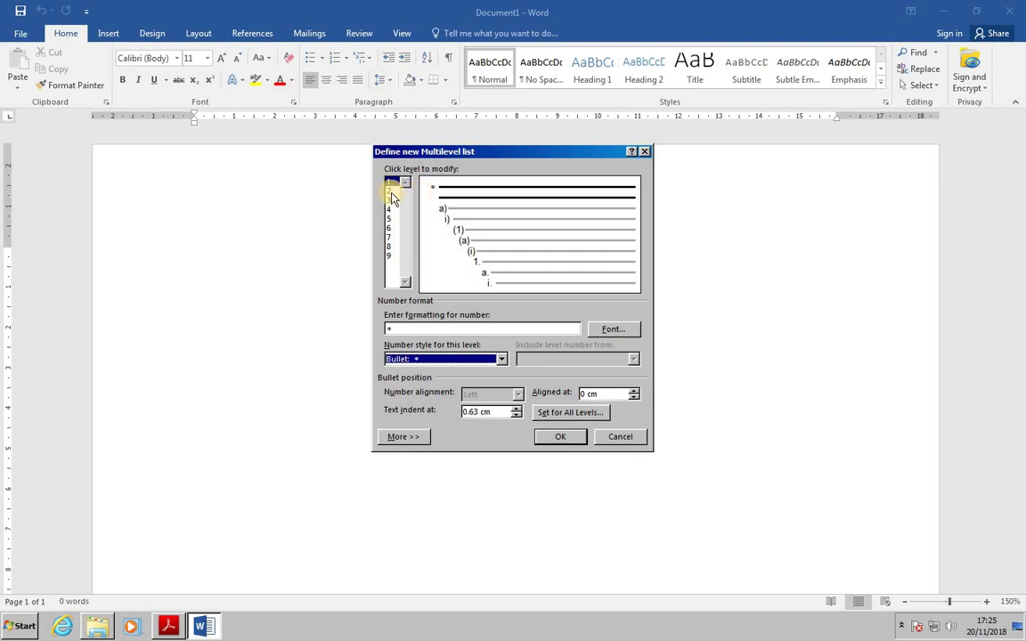
Step: Replace level 2's a), b), c) numbering with a ⇒ double-arrow bullet and apply the list
click(391, 192)
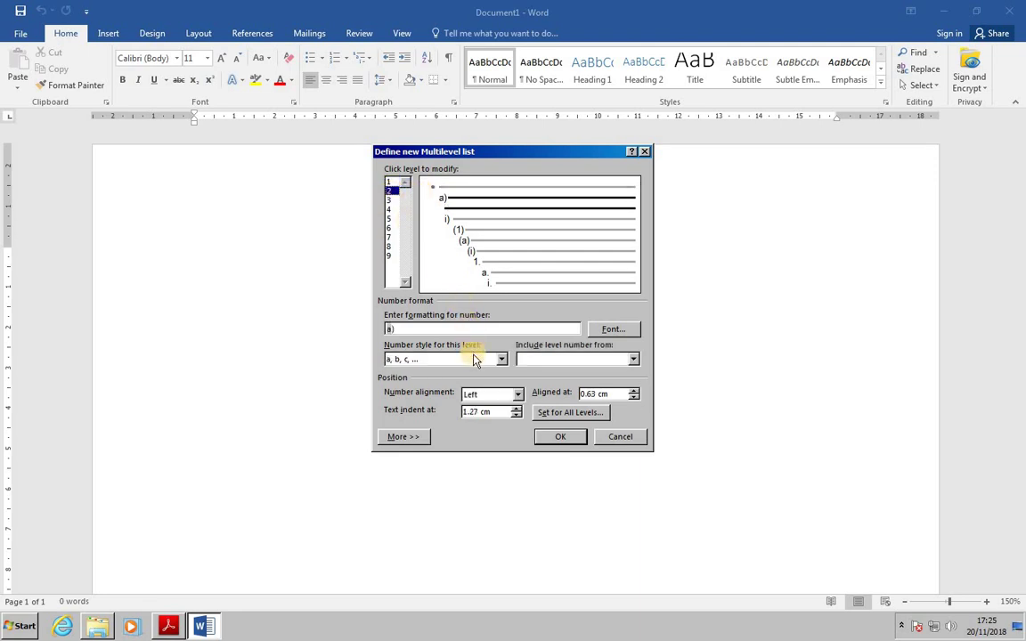
click(502, 360)
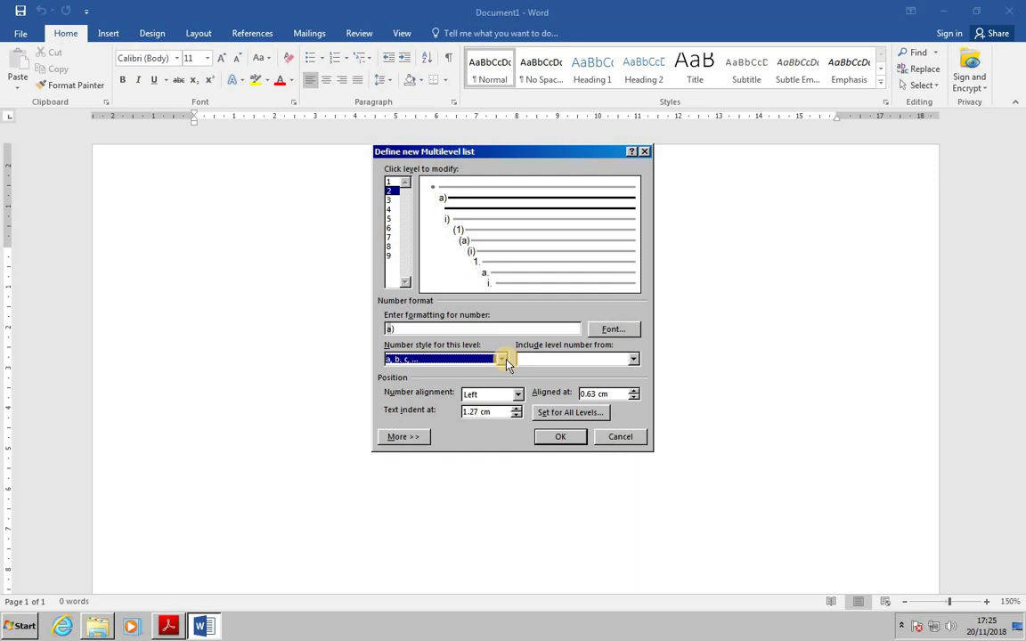
click(502, 359)
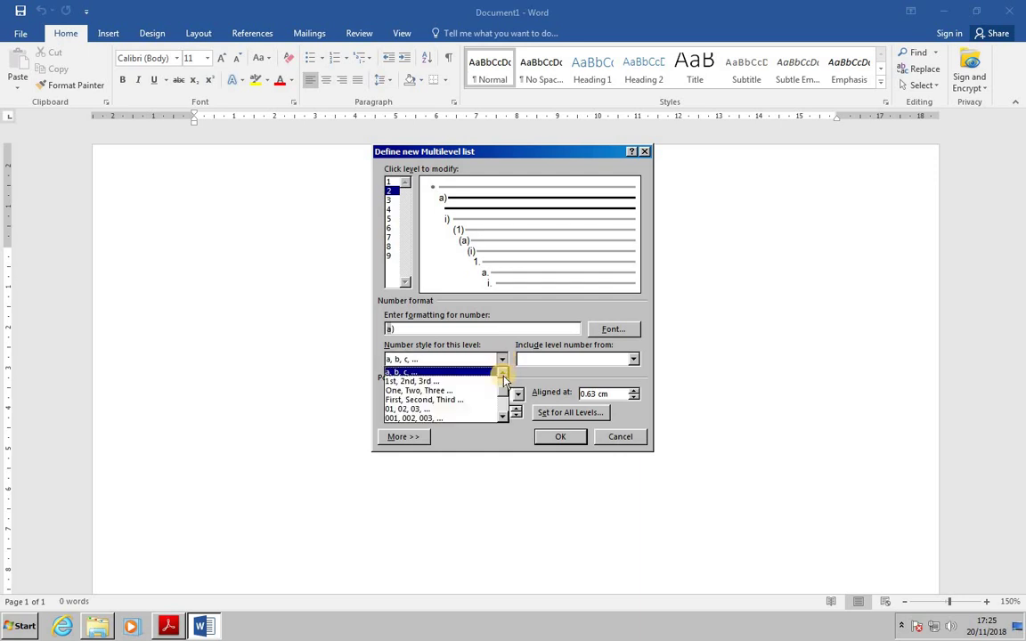
scroll(505, 393, down, 5)
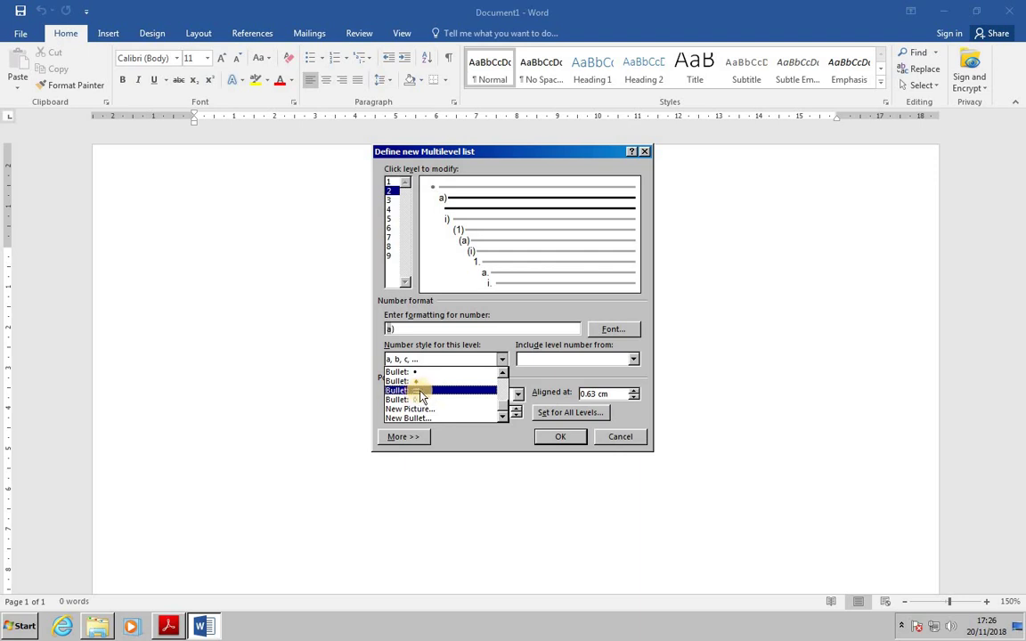
click(467, 392)
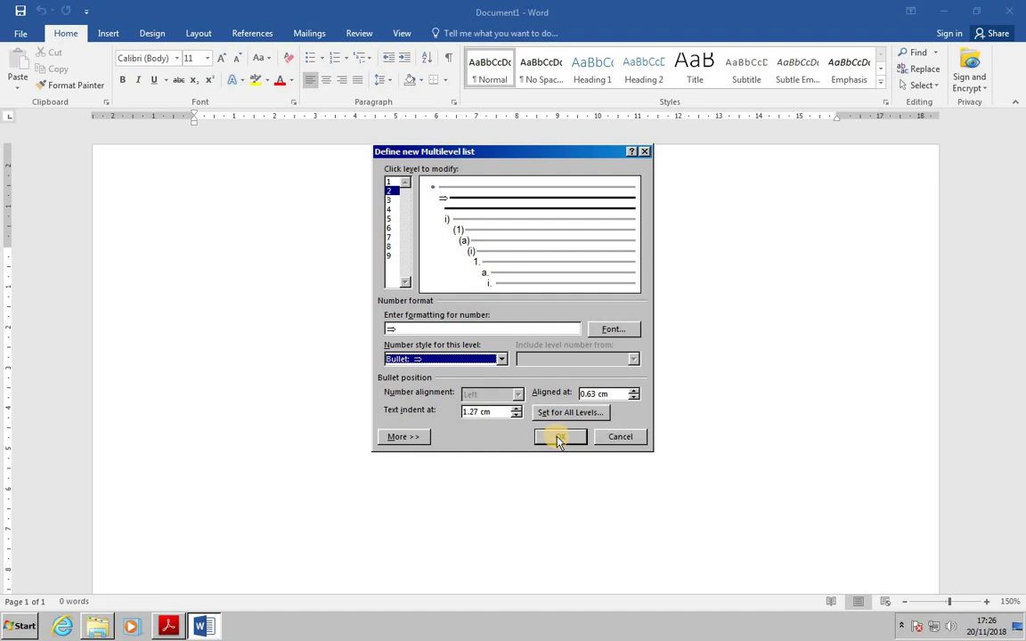
click(558, 437)
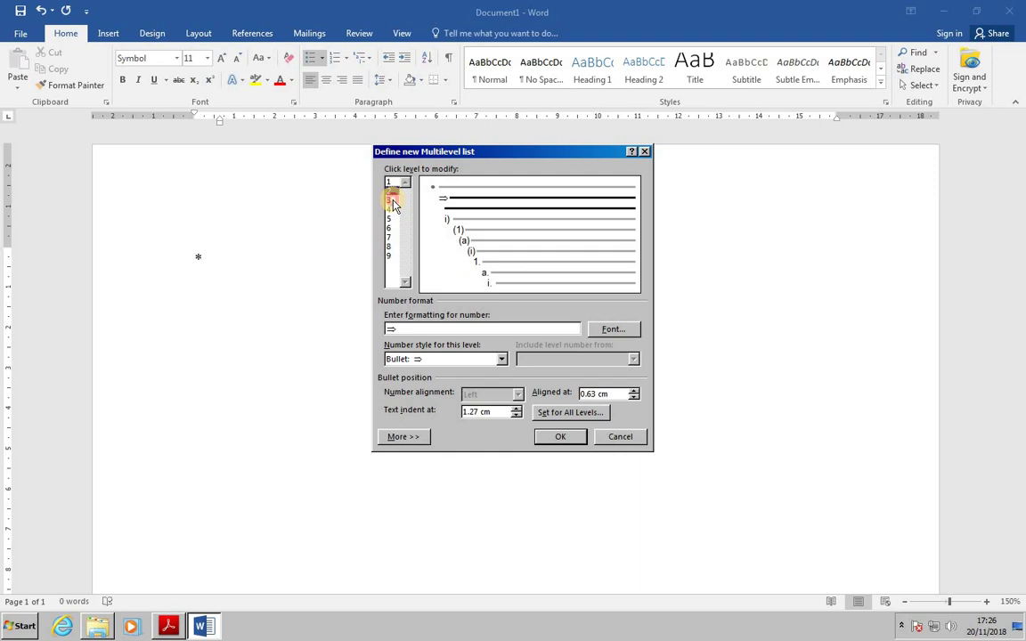
Step: Give level 3 a ⊕ circled-plus symbol as its bullet
click(391, 200)
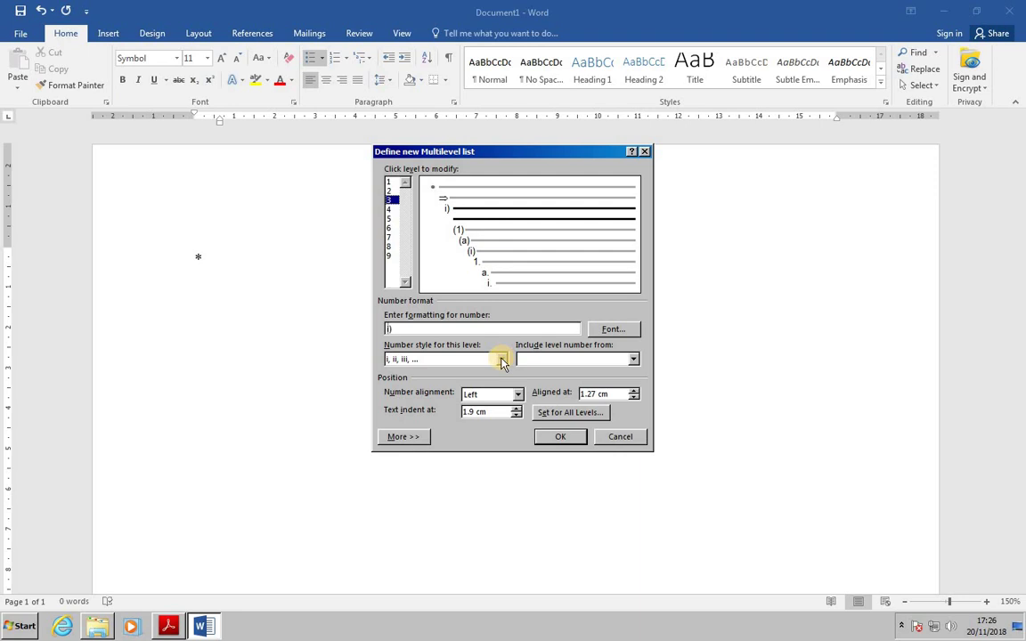
click(503, 360)
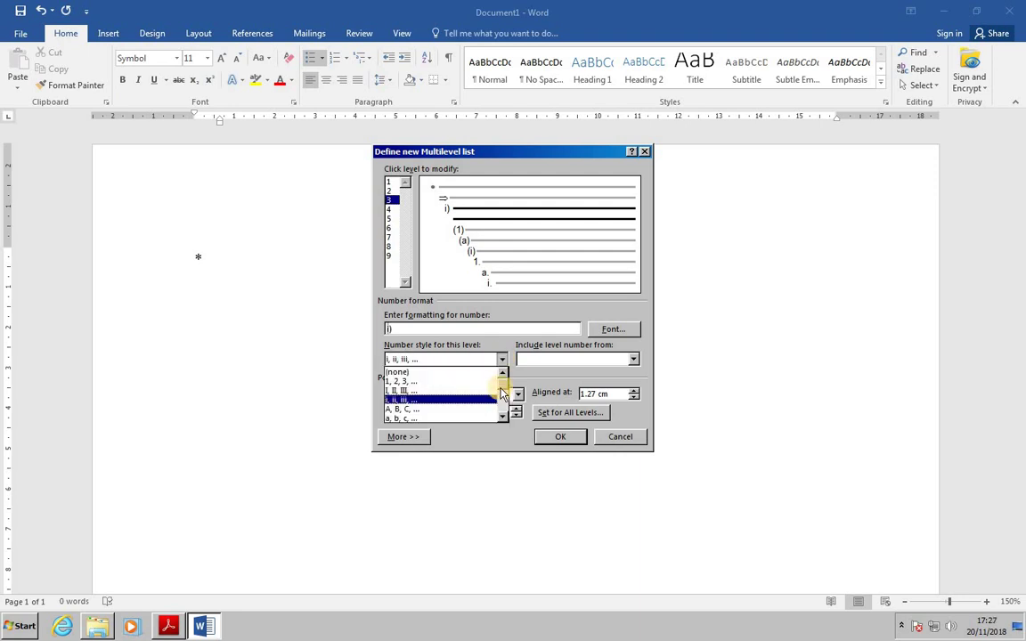
drag(503, 389, 497, 412)
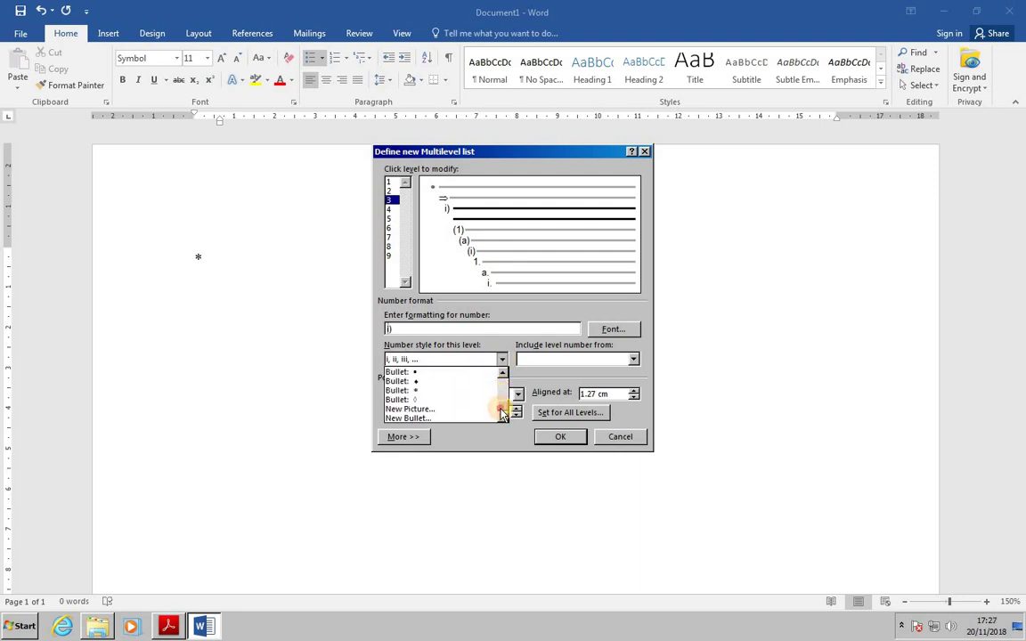
click(431, 419)
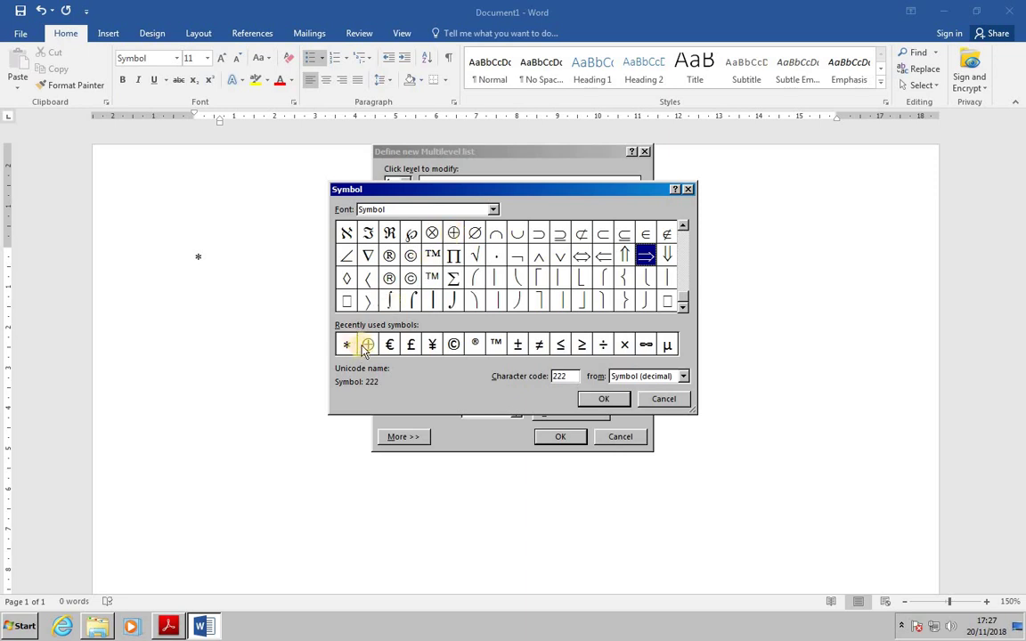
click(453, 232)
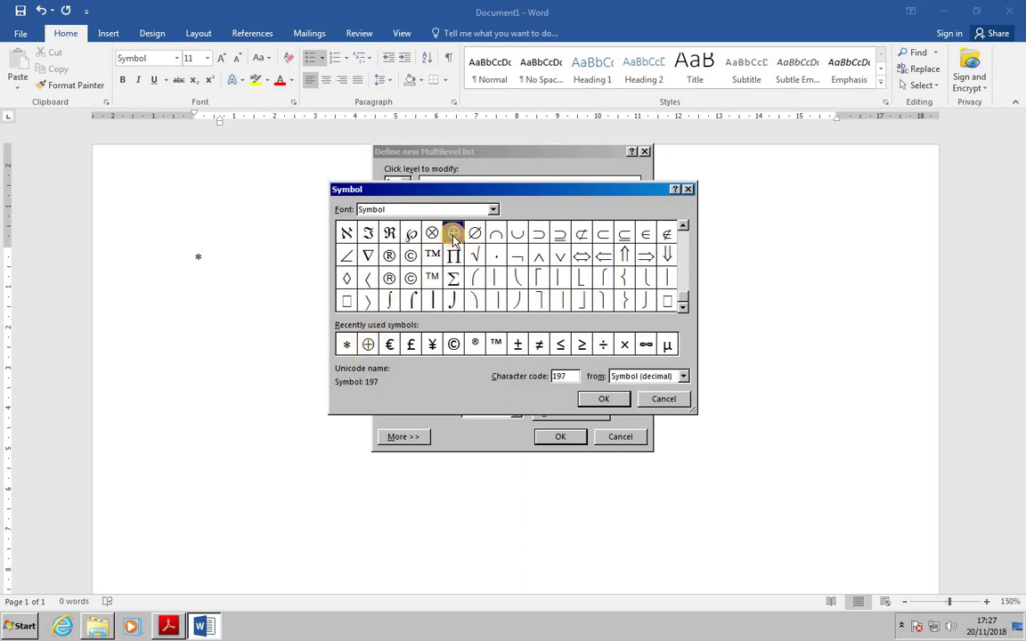
click(603, 398)
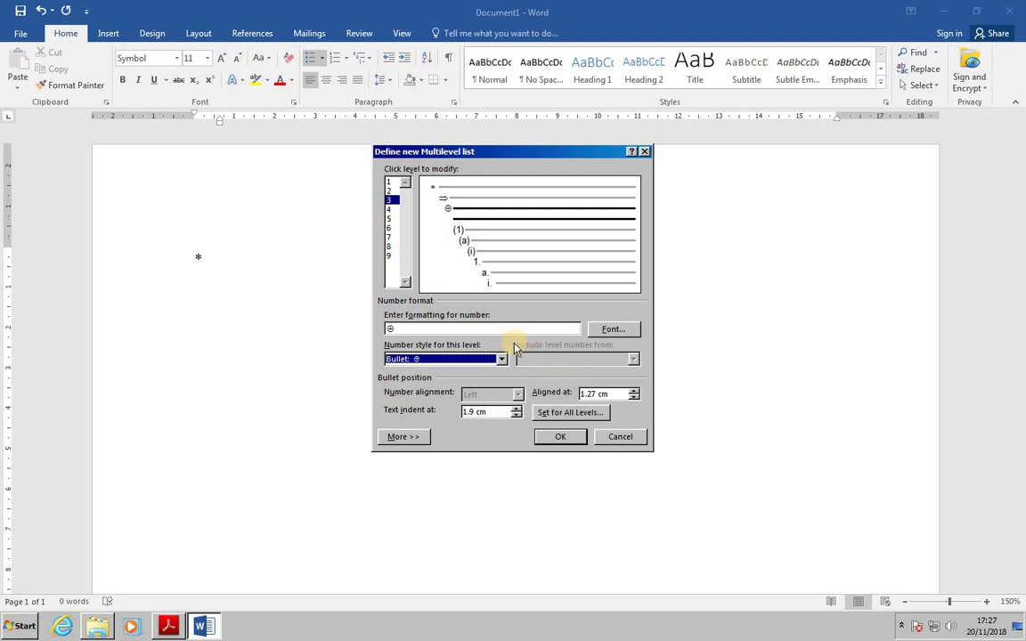
Step: Set the level 3 bullet's font colour to red
click(605, 331)
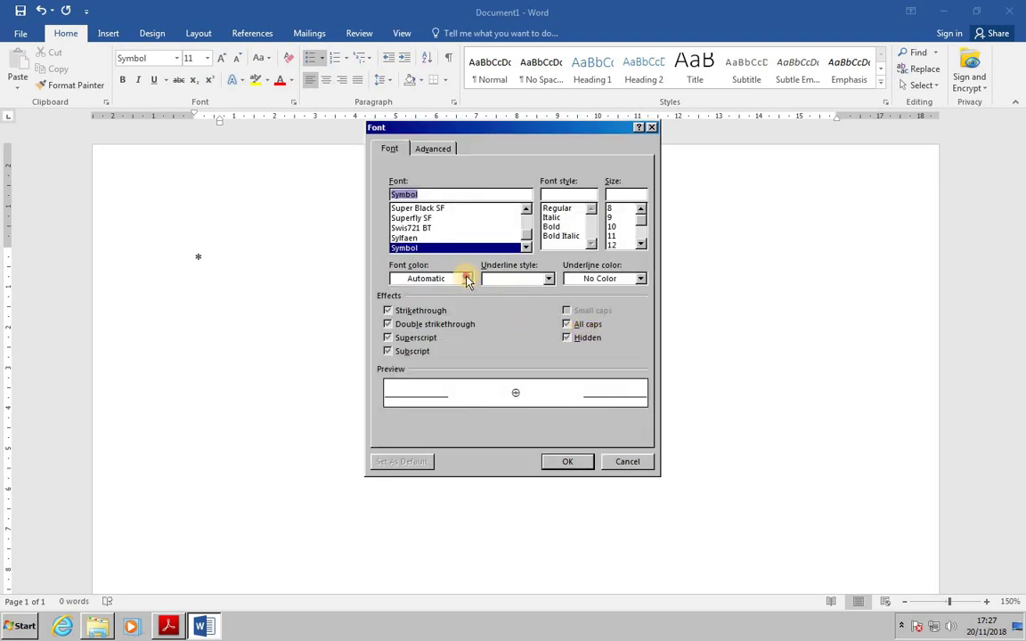
click(467, 279)
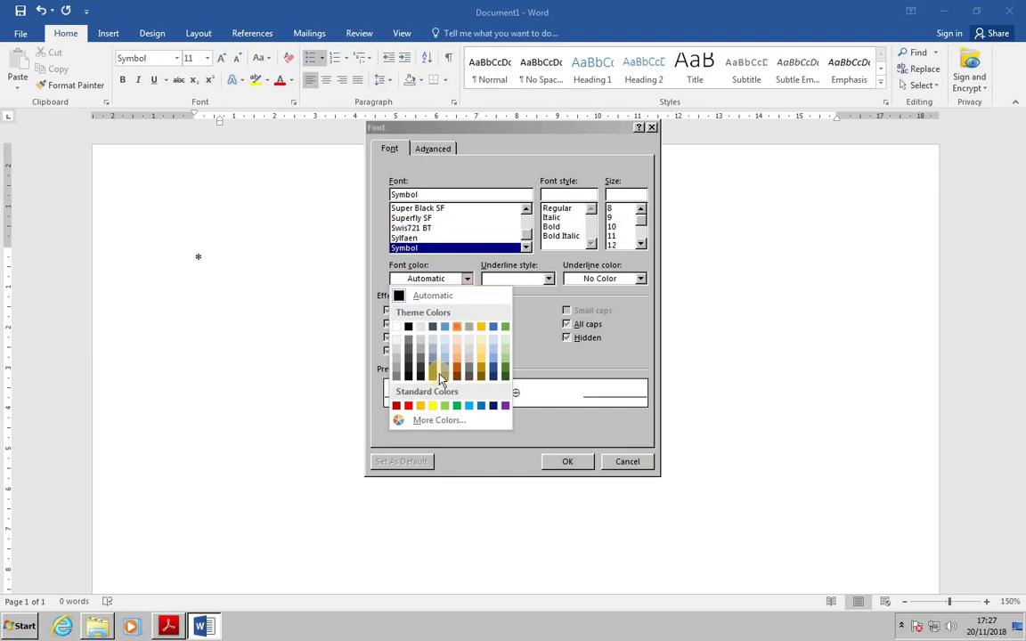
click(408, 406)
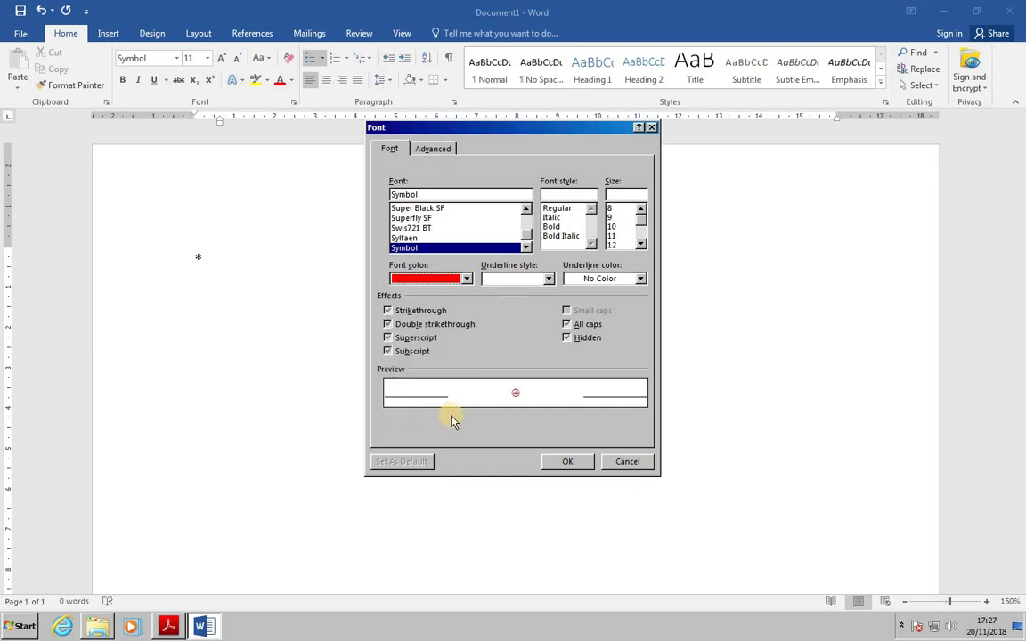
Step: Confirm the red bullet colour and type the items First, Second and Third
click(568, 461)
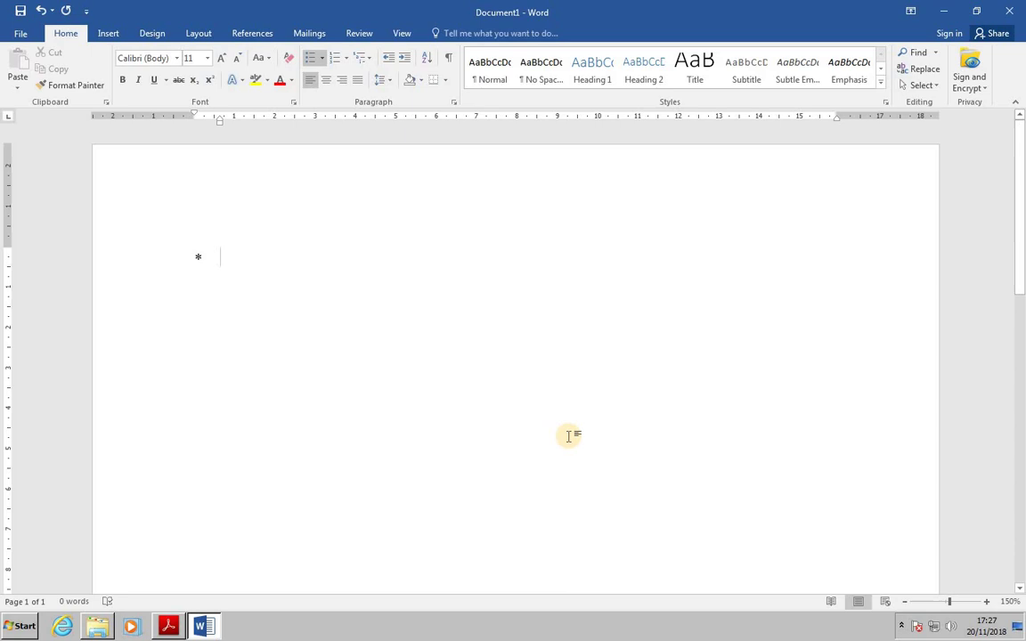
text(First)
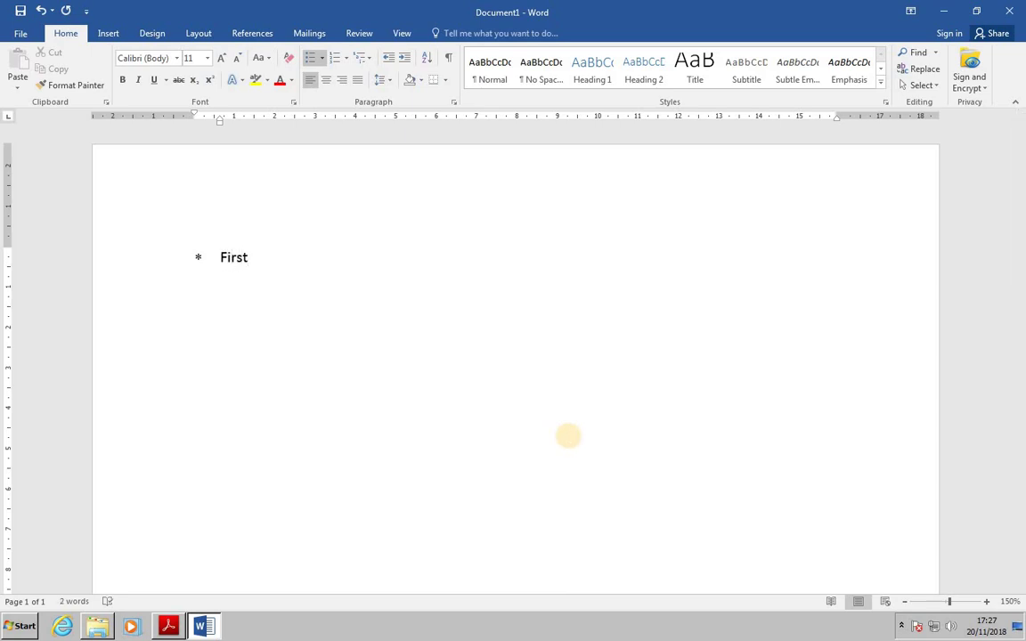
key(Return)
text(Second)
key(Return)
text(Third)
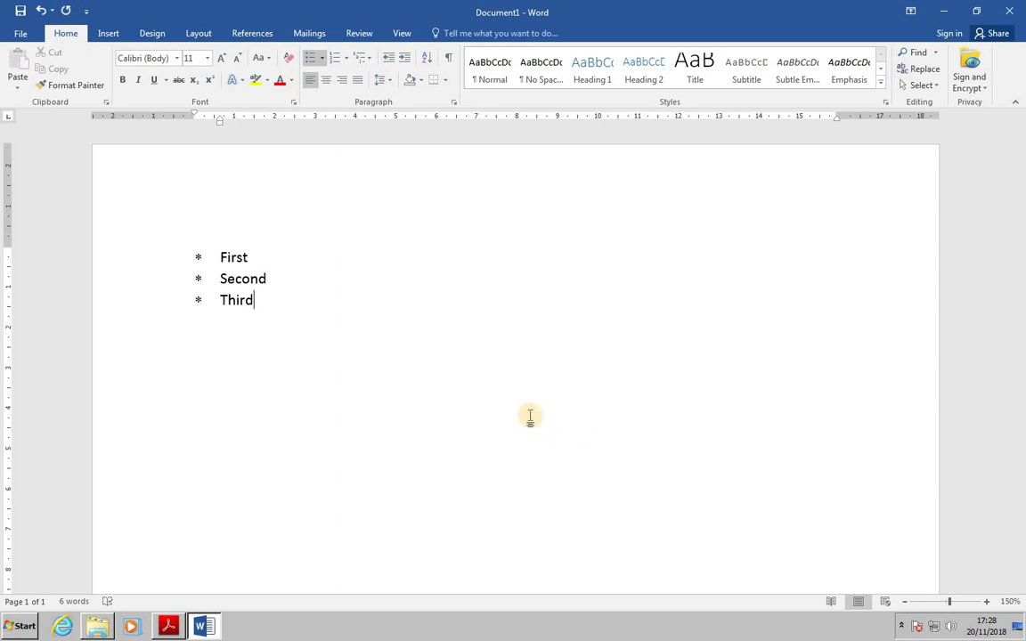
Step: Demote Second to level 2 (⇒ bullet) and Third to level 3 (red ⊕ bullet)
click(220, 278)
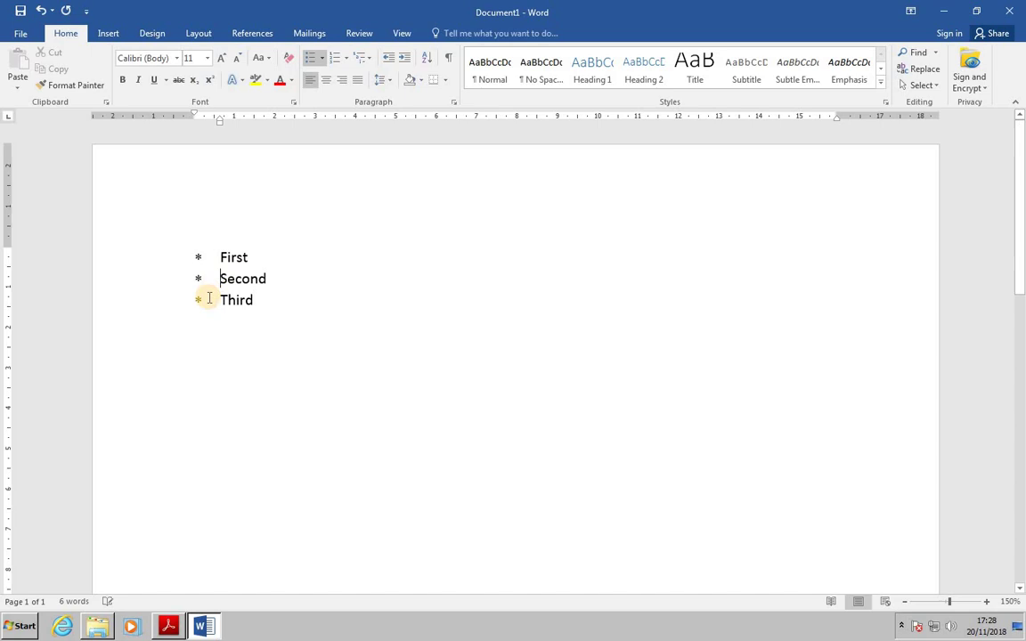
key(Tab)
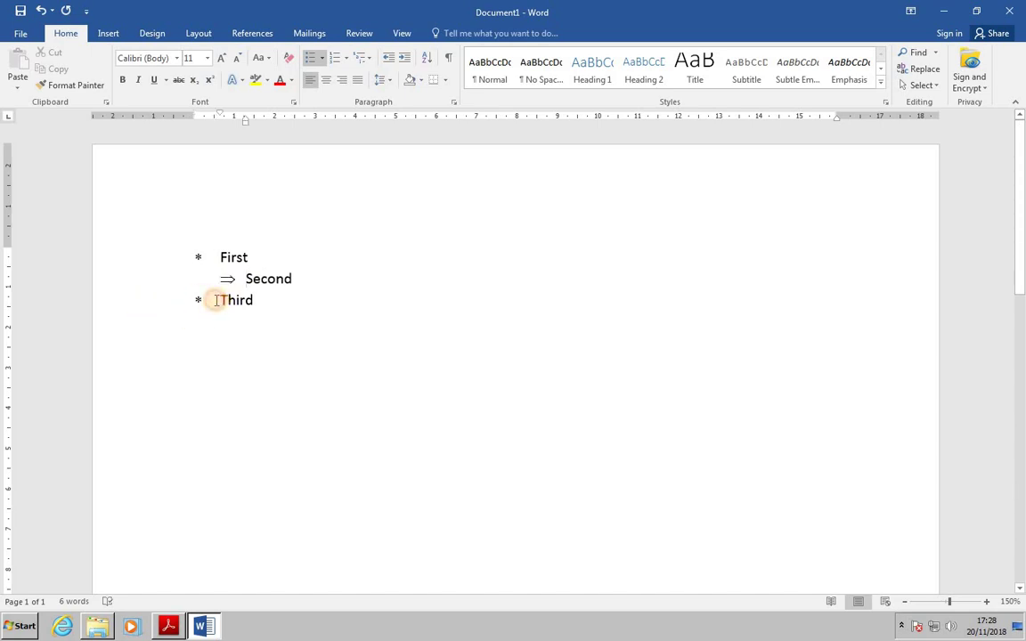
click(217, 300)
key(Tab)
key(Tab)
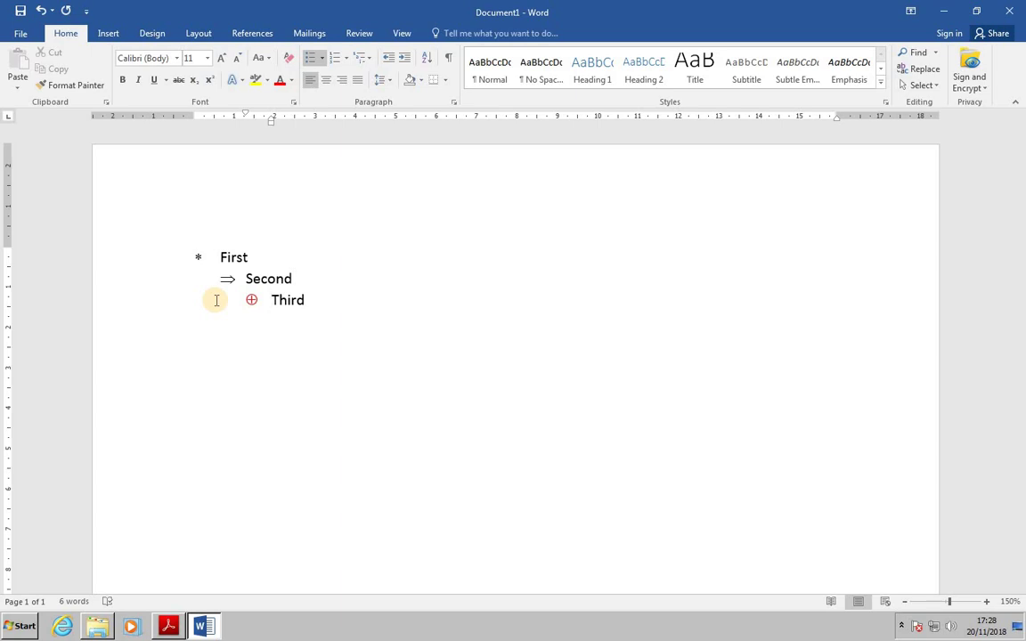
click(316, 300)
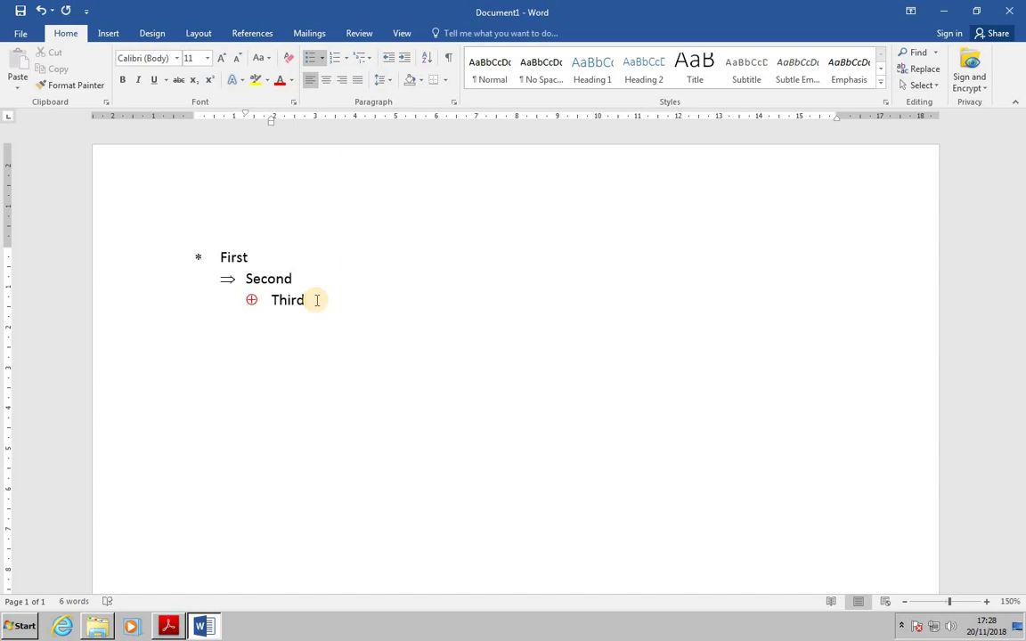
Step: Add a line below Third numbered with the 1. 1.1. 1.1.1. multilevel style
key(Return)
key(Return)
key(Return)
key(Return)
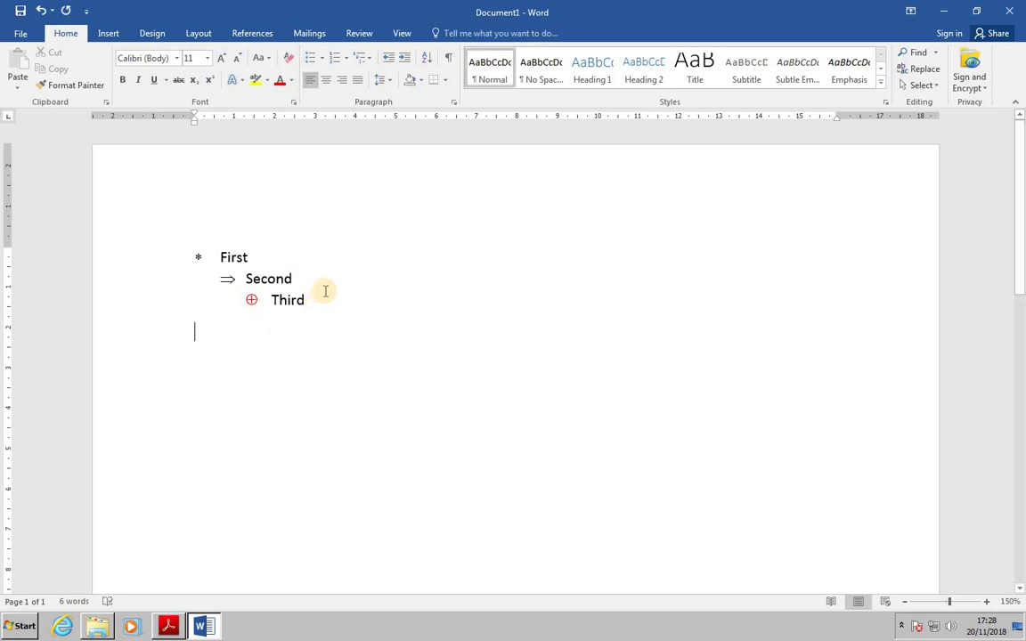
click(362, 61)
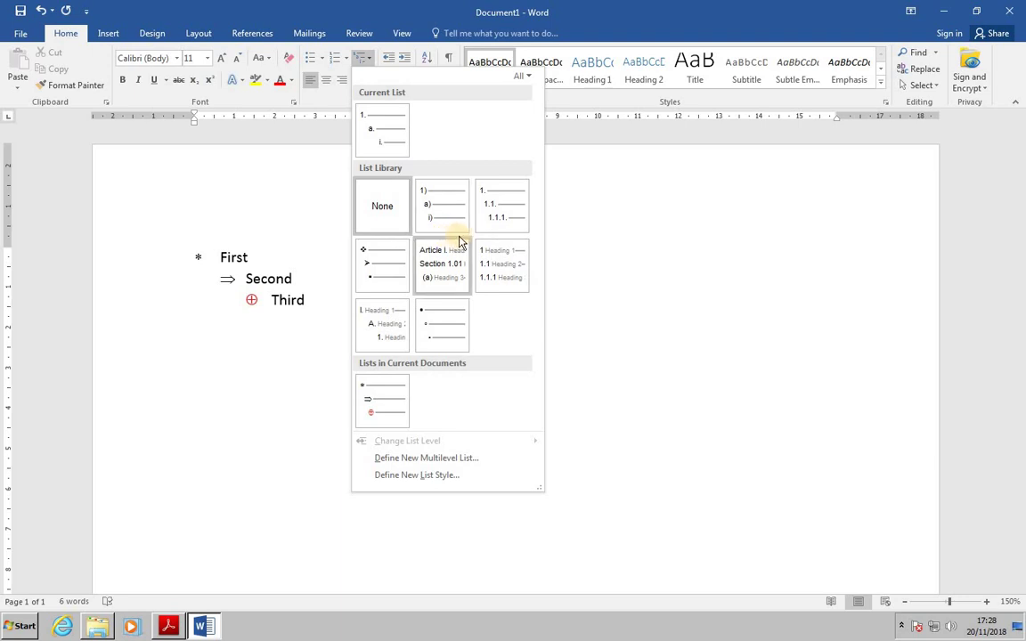
mouse_move(488, 207)
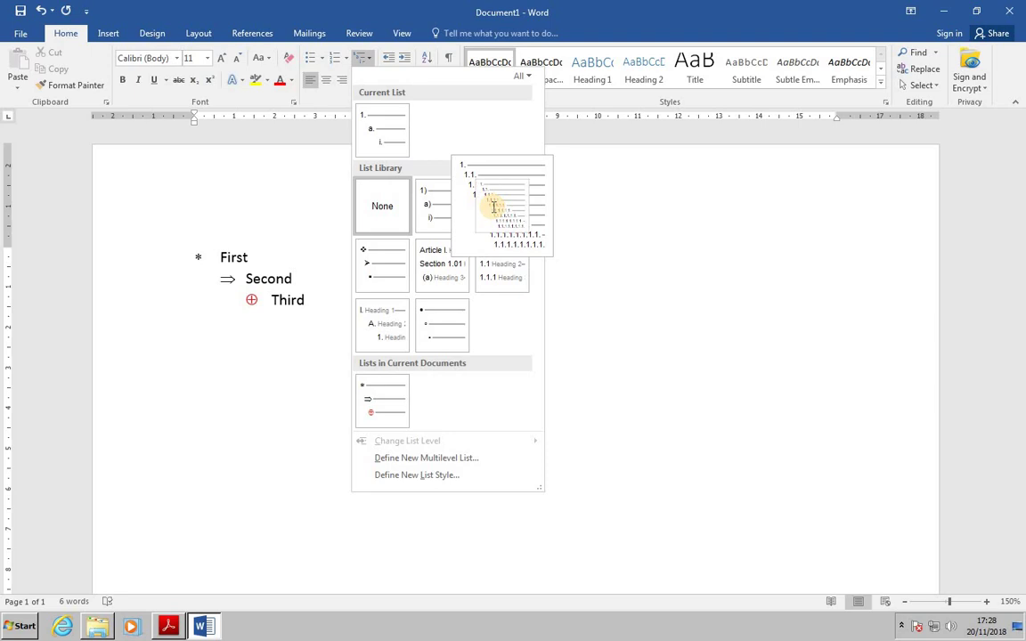
click(489, 209)
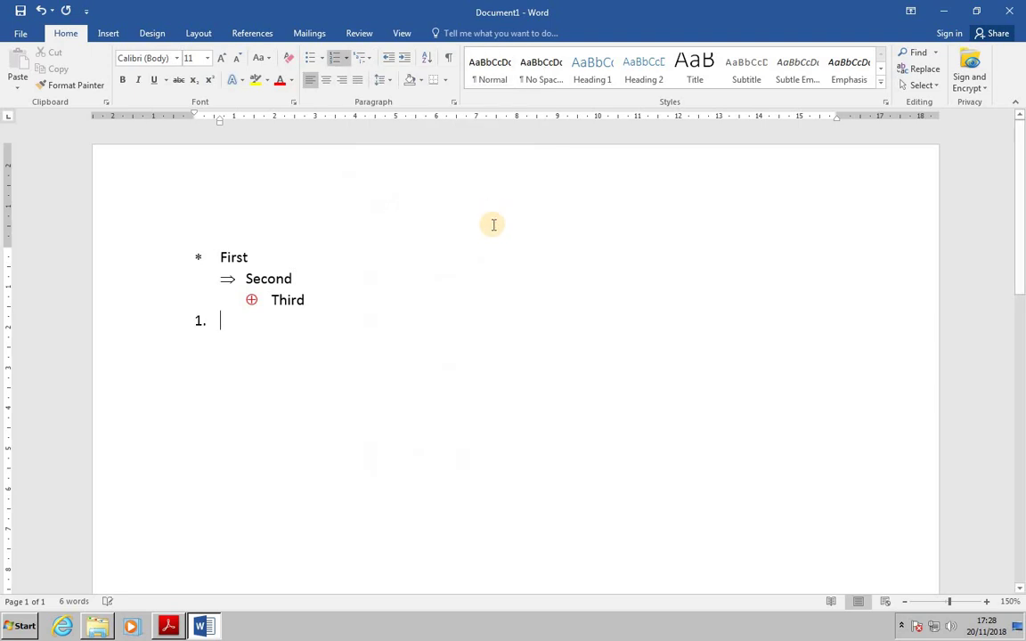
Step: Define a new multilevel list with expanded options shown and level 2 selected
click(366, 60)
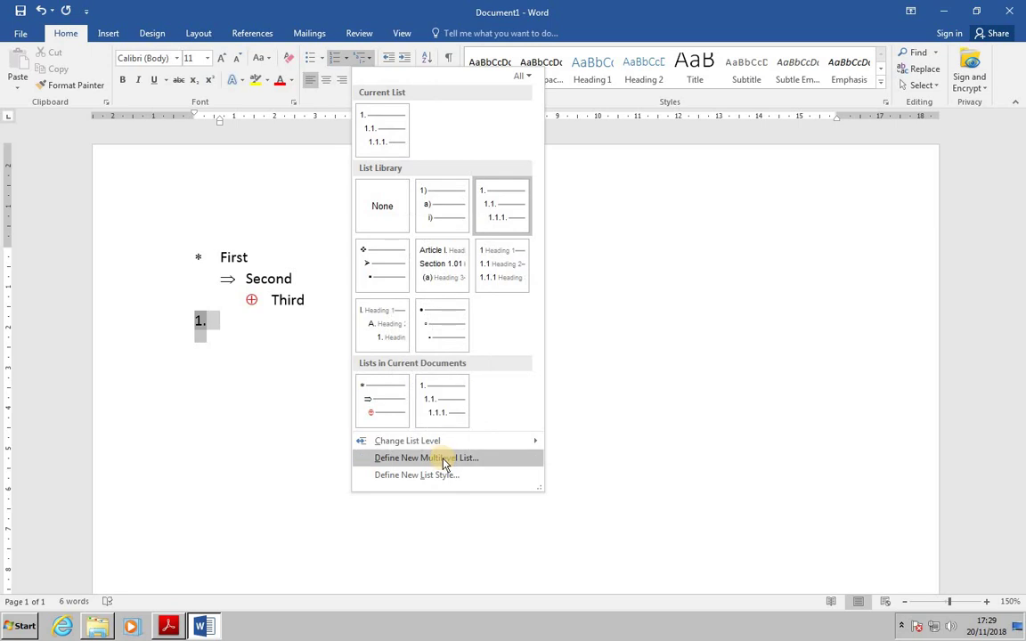
click(445, 459)
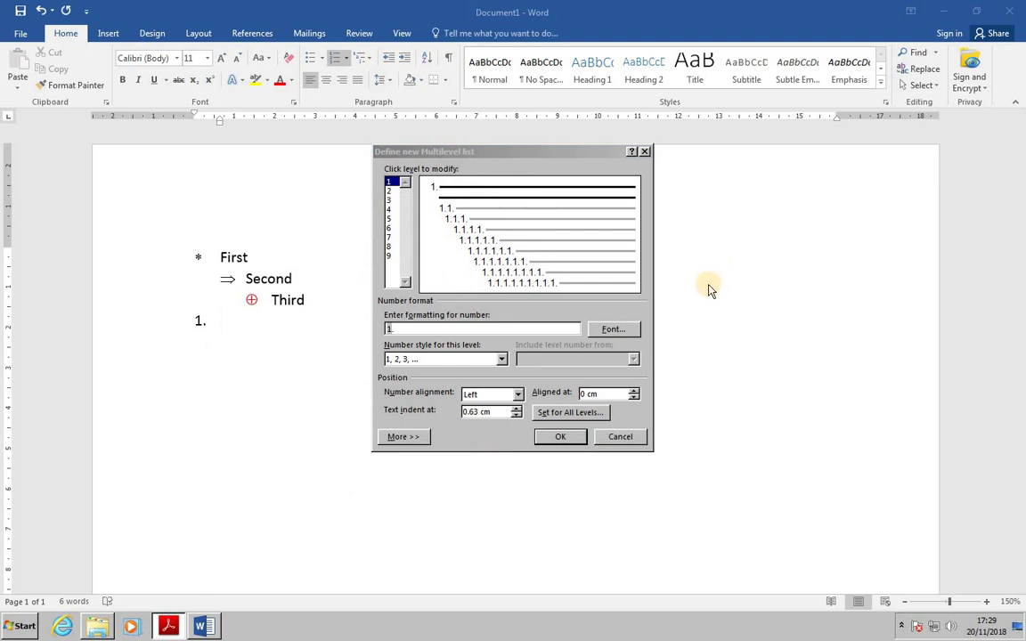
click(418, 438)
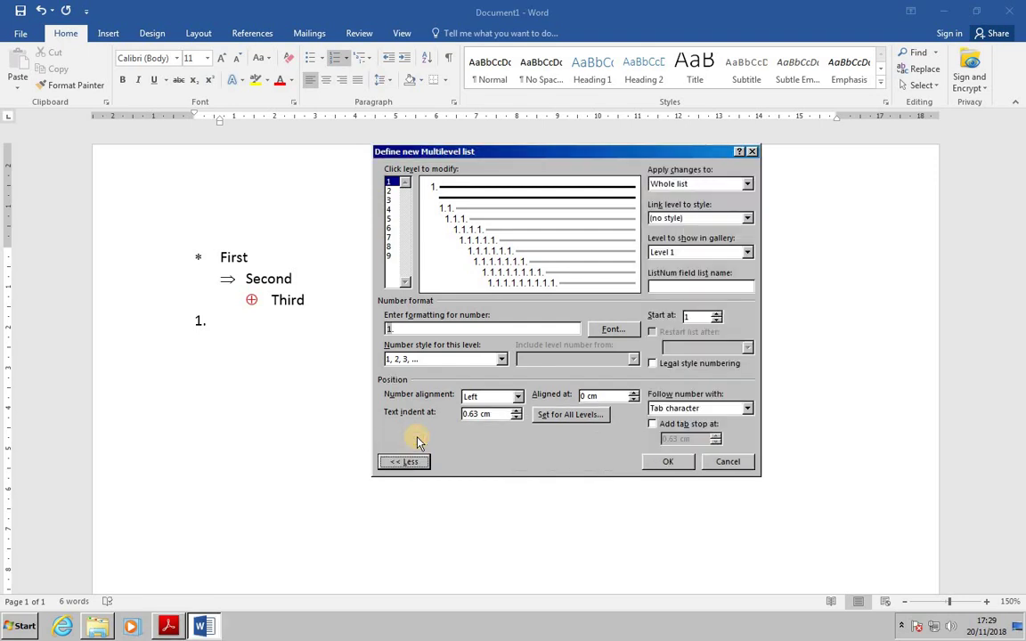
click(390, 191)
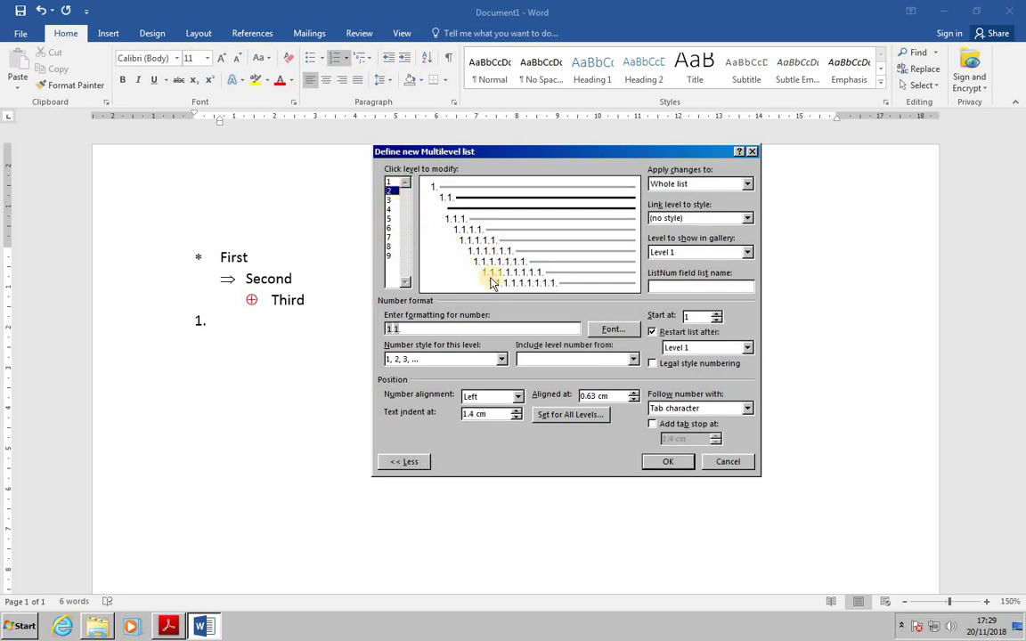
Step: Set the font of the level 2 (1.1.) numbers to Lucida Handwriting
click(609, 332)
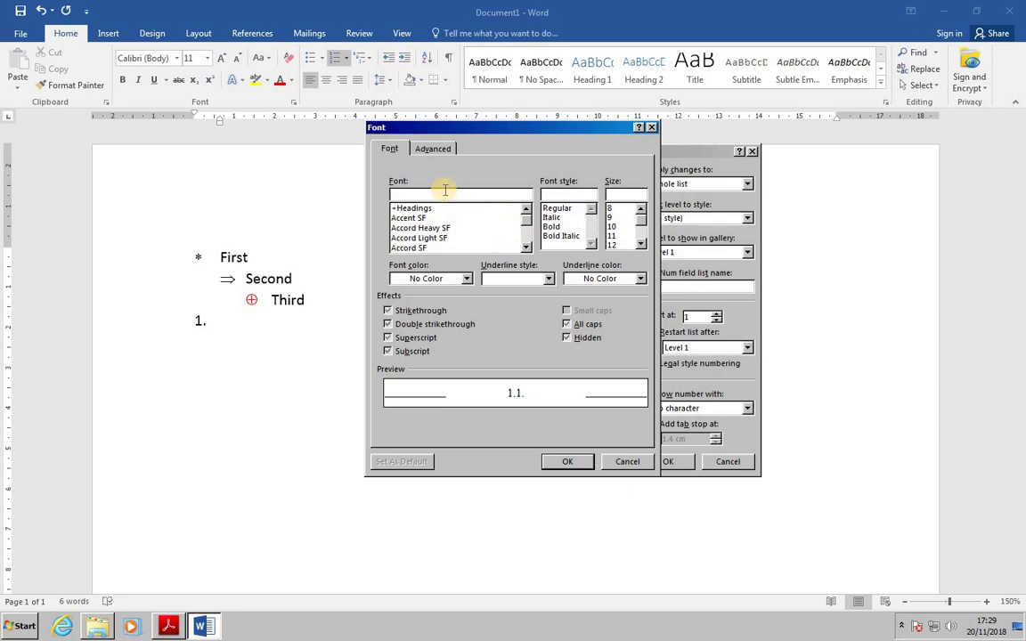
click(525, 227)
drag(526, 228, 525, 250)
scroll(428, 233, down, 2)
click(450, 238)
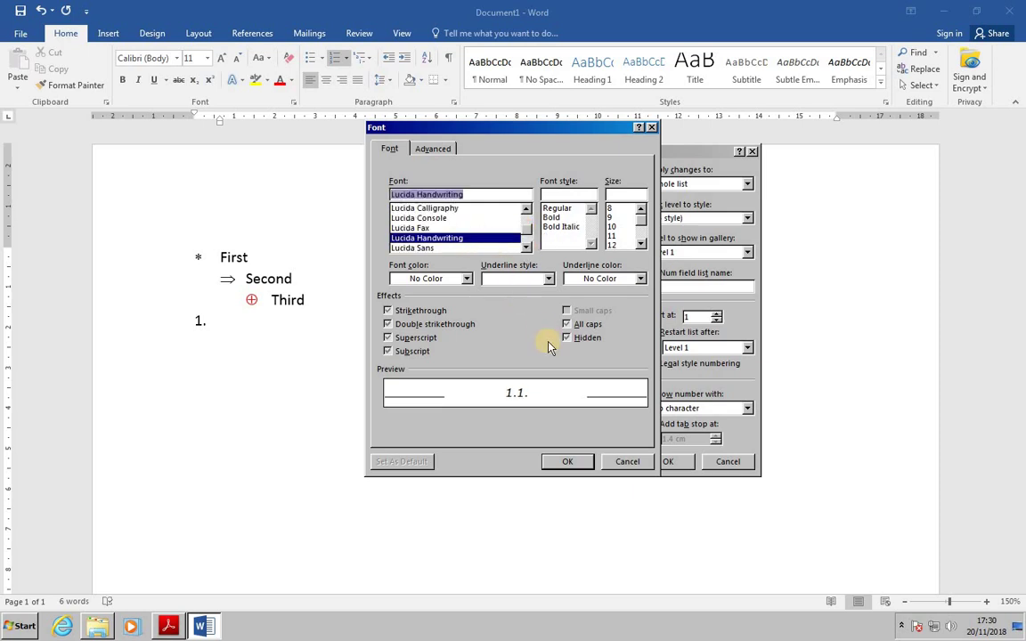
click(570, 461)
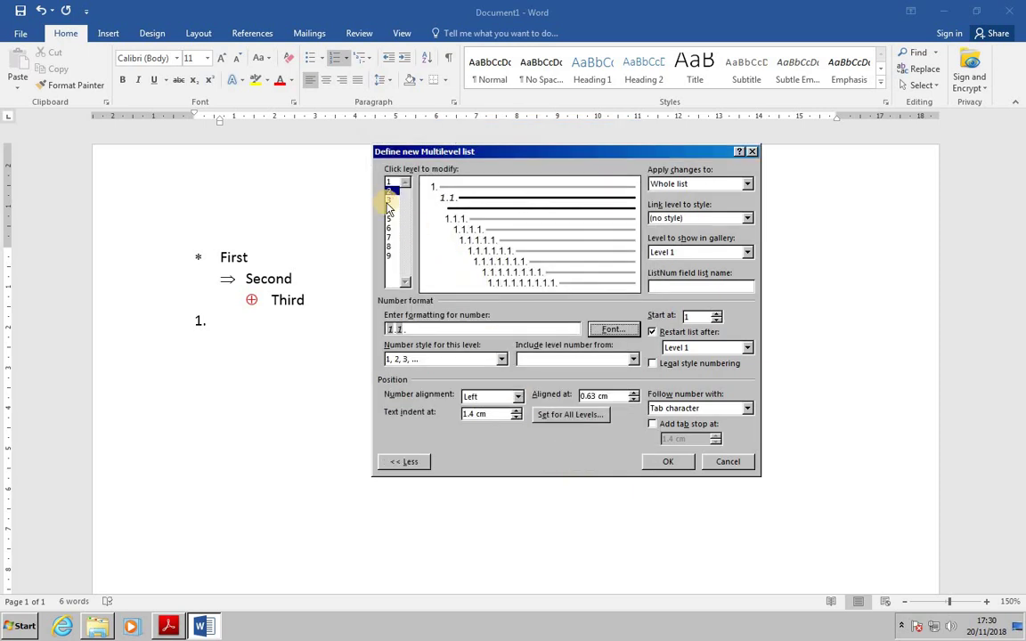
Step: Give the level 3 (1.1.1.) numbers the Bradley Hand ITC font and confirm the list definition
click(392, 204)
click(390, 200)
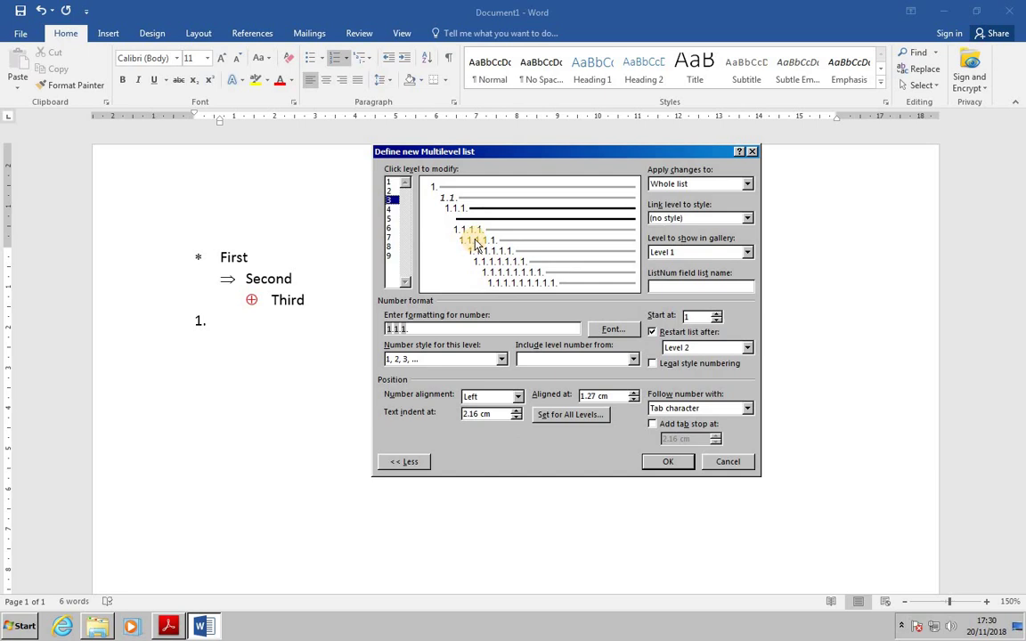
click(605, 332)
scroll(455, 227, up, 3)
click(423, 218)
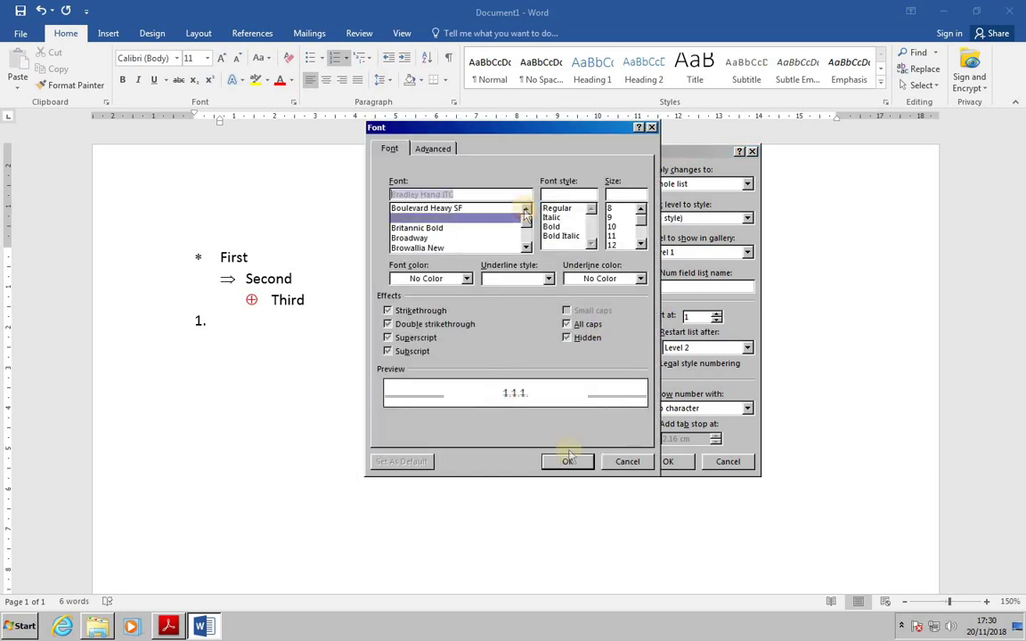
click(566, 461)
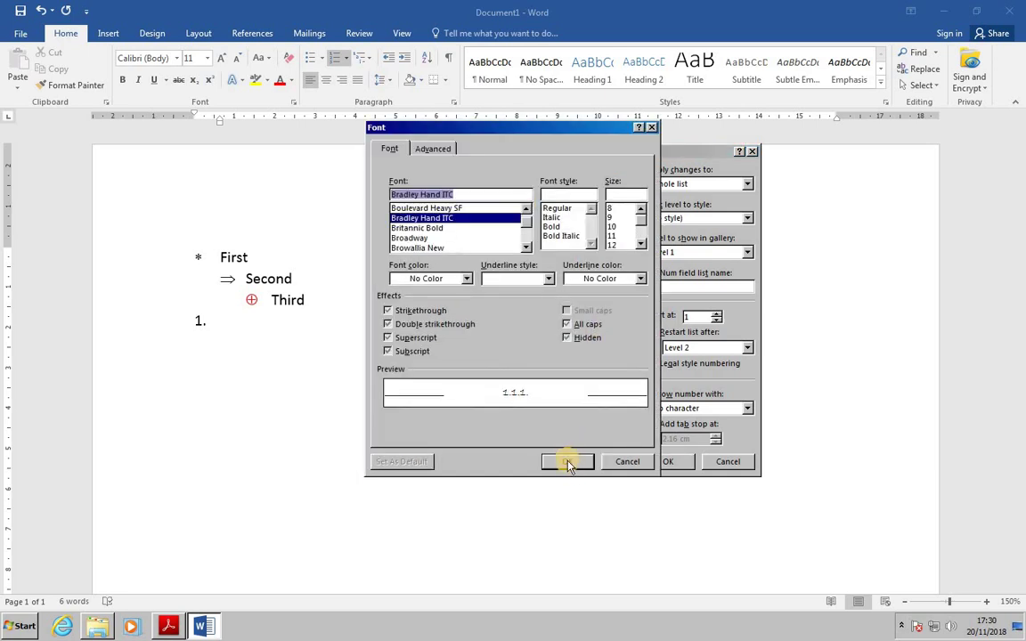
click(663, 462)
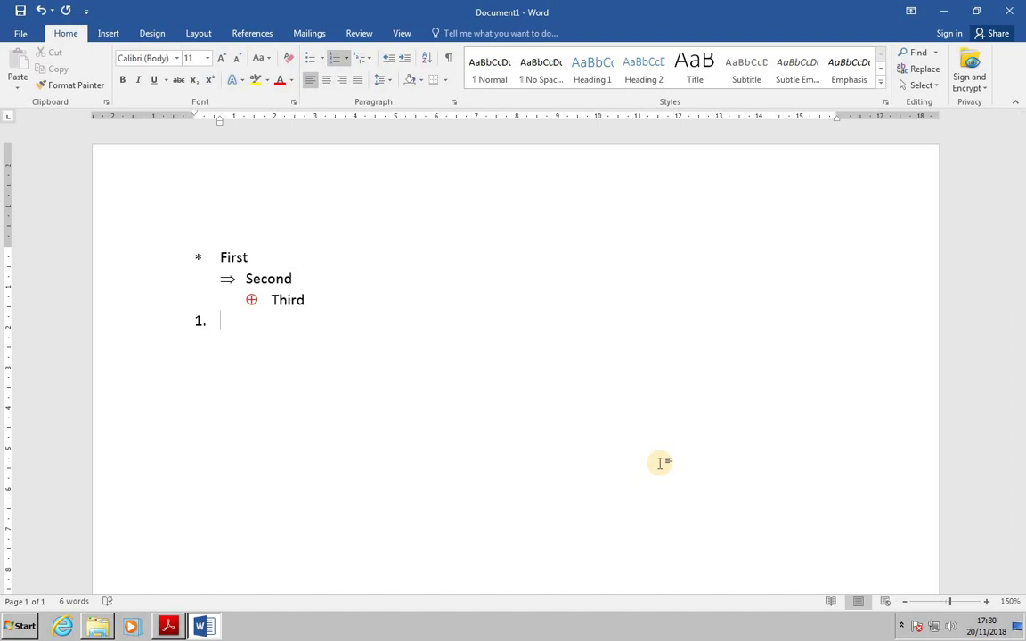
Step: Enter 'First', 'Second' and 'Third' as items 1., 1.1. and 1.1.1., each a level deeper
text(First)
key(Return)
key(Tab)
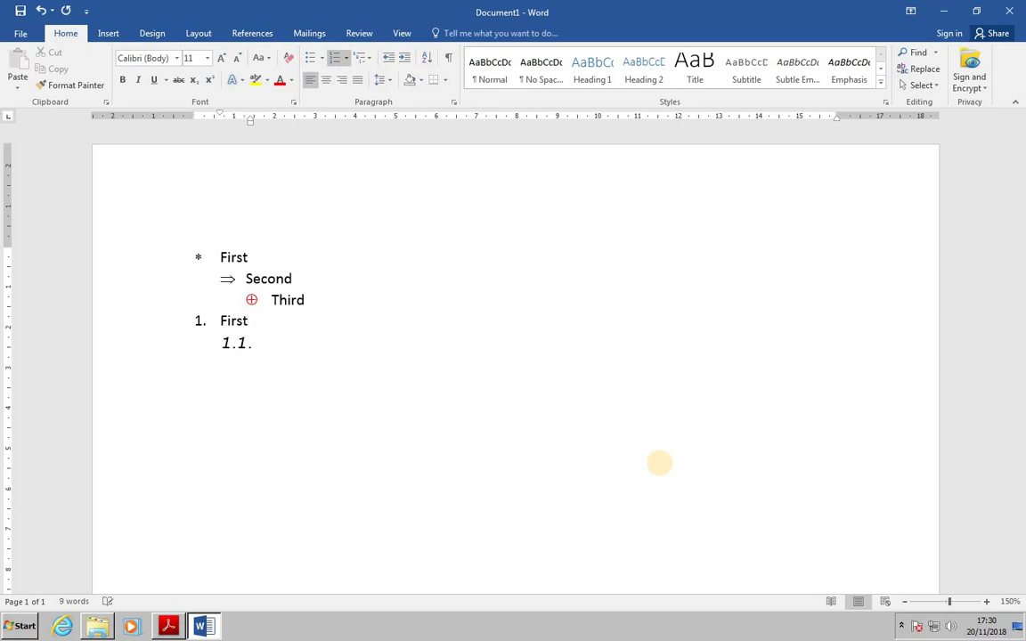
text(Secong)
key(BackSpace)
text(d)
key(Return)
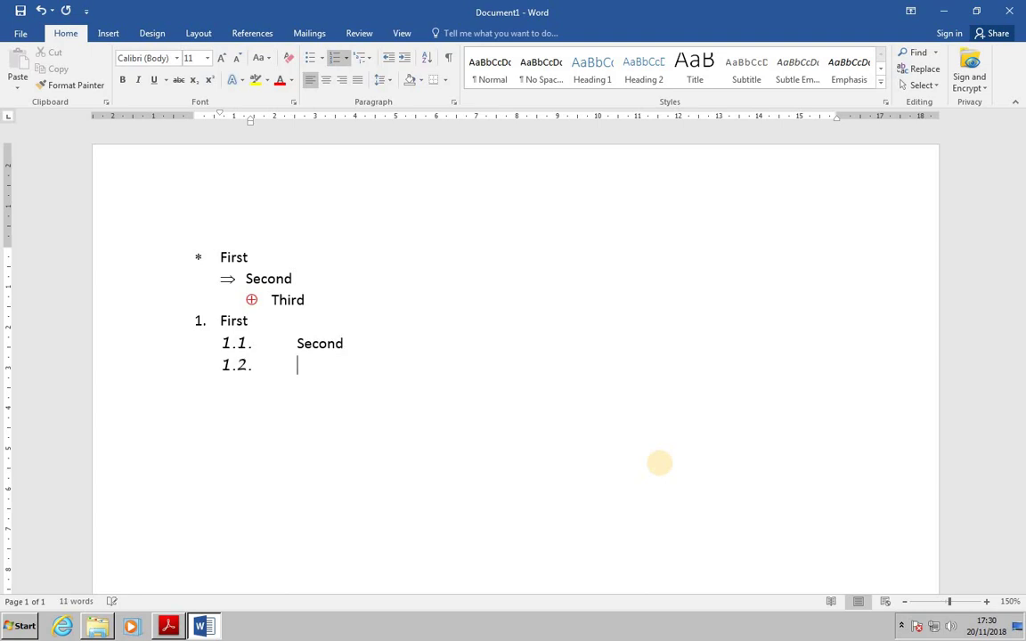
key(Tab)
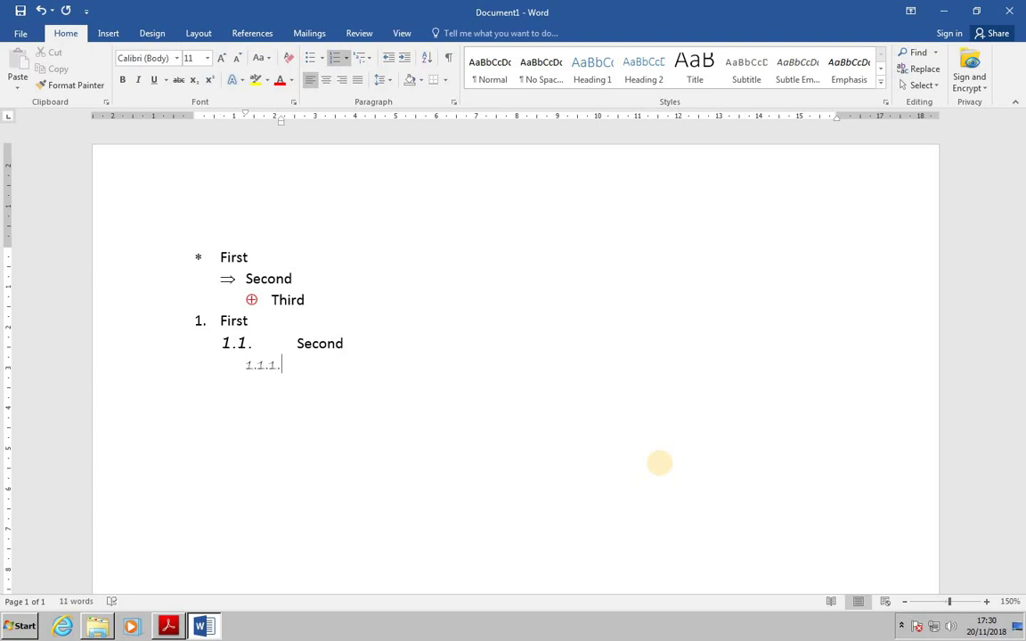
text(Third)
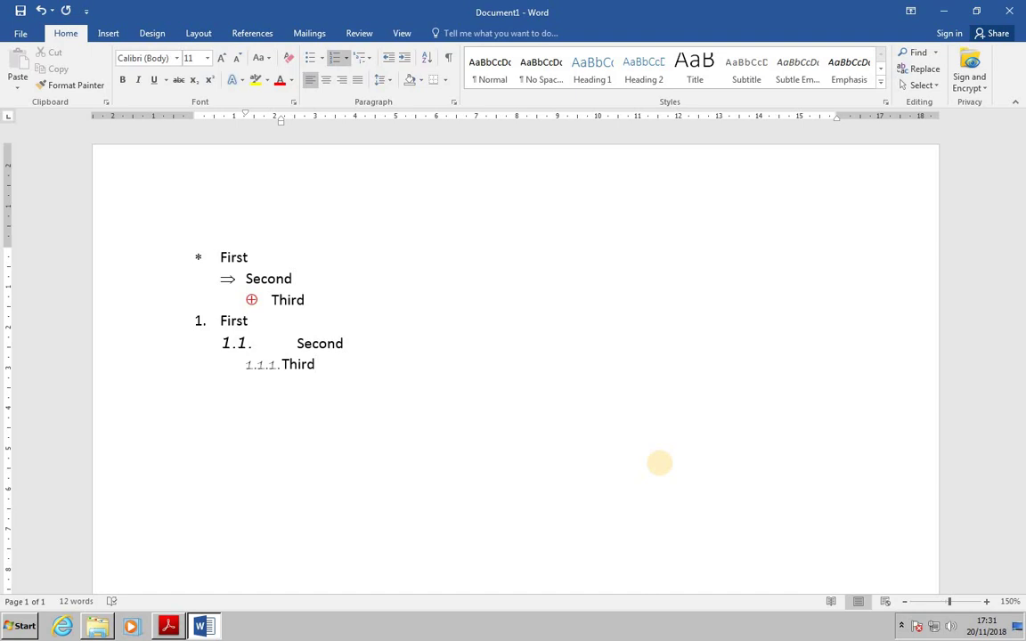